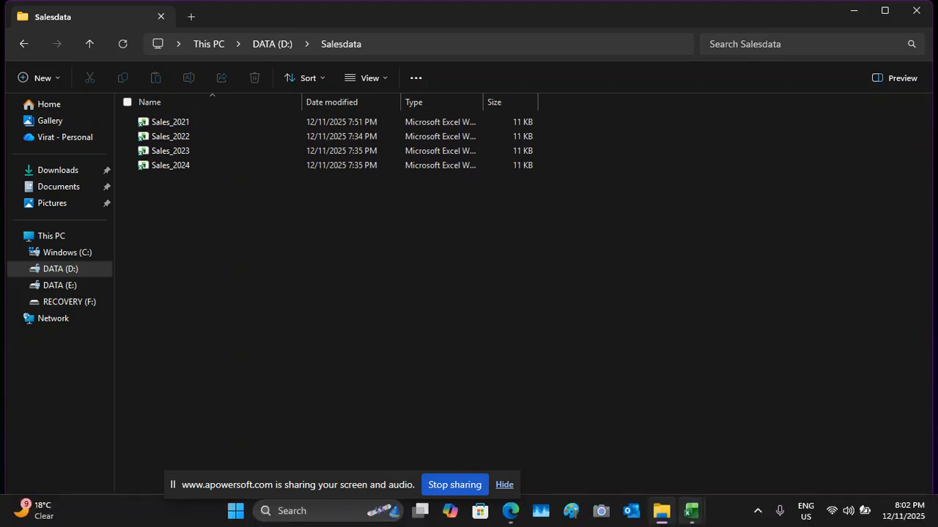
# Switch to the open Sales_2021 workbook in Excel and select a product cell in its sales table.
pyautogui.moveTo(691, 515)
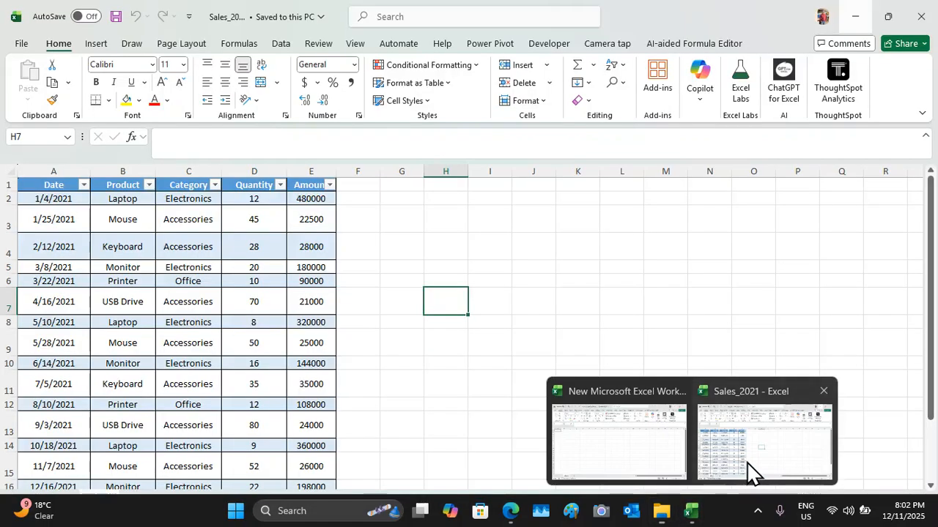
pyautogui.click(747, 473)
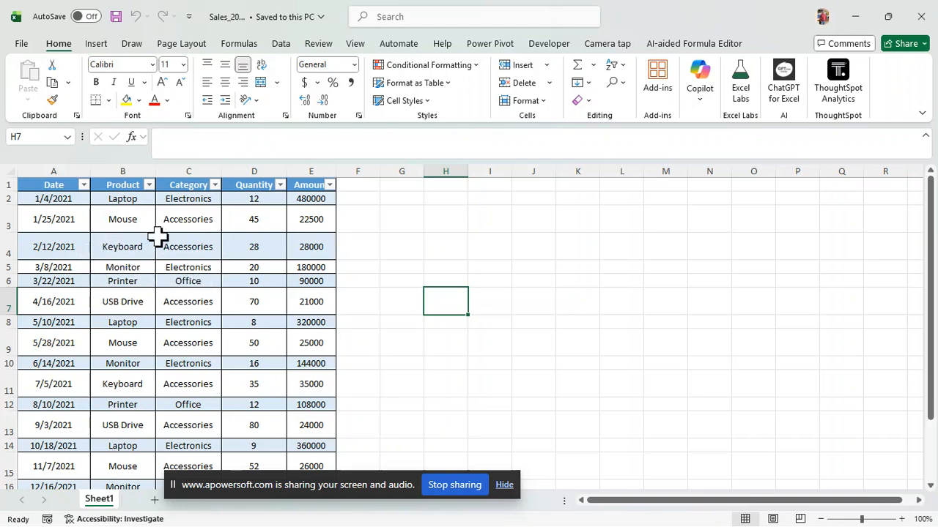
pyautogui.click(132, 255)
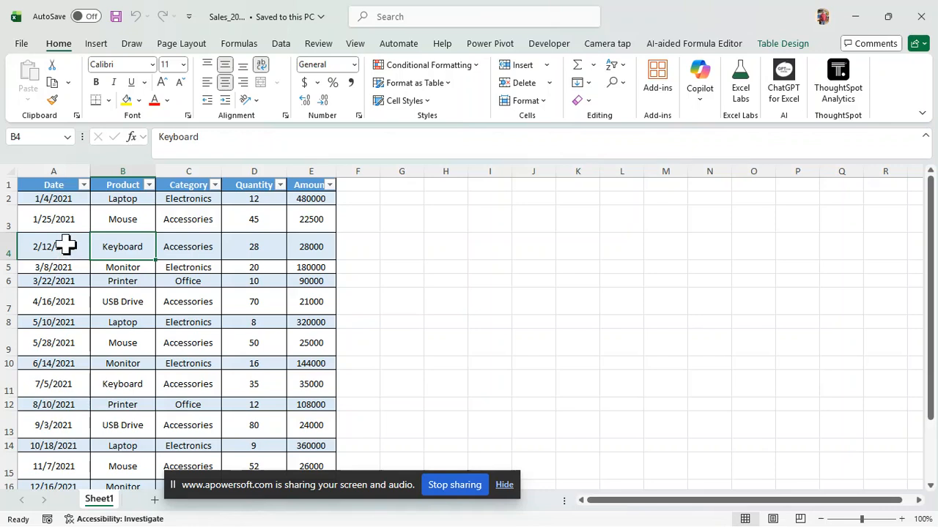
pyautogui.click(394, 218)
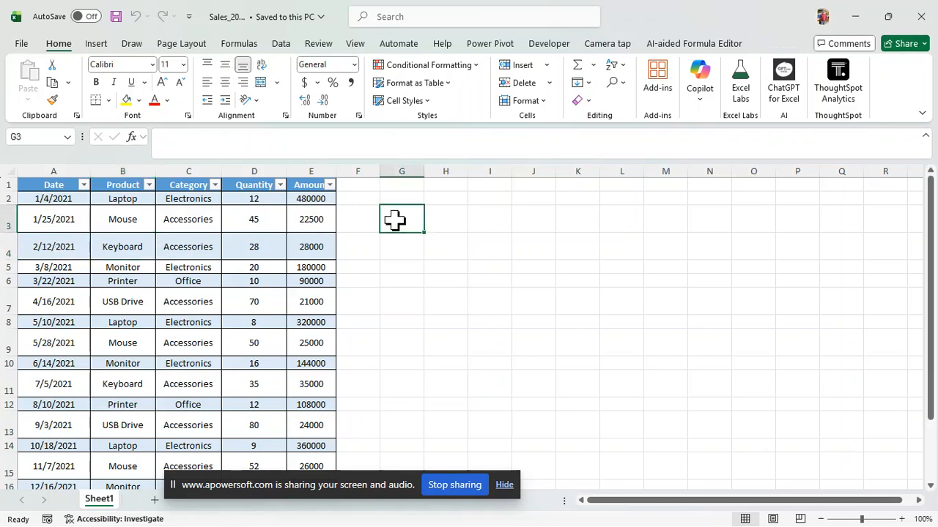
pyautogui.write('=isn')
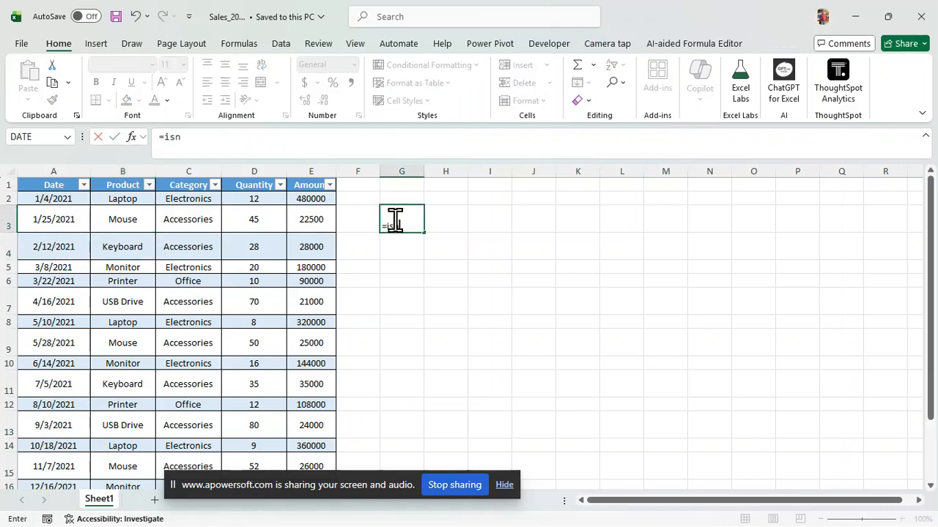
pyautogui.write('umber')
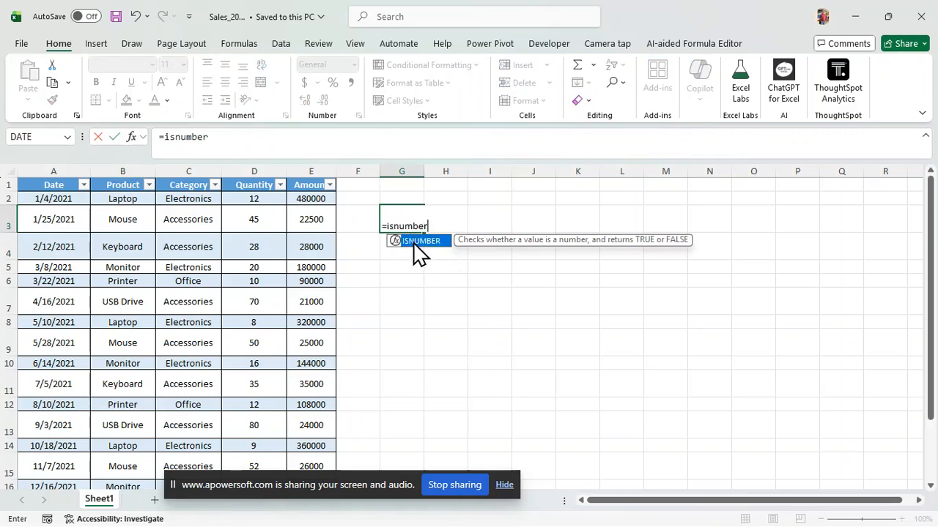
pyautogui.doubleClick(414, 241)
pyautogui.click(46, 218)
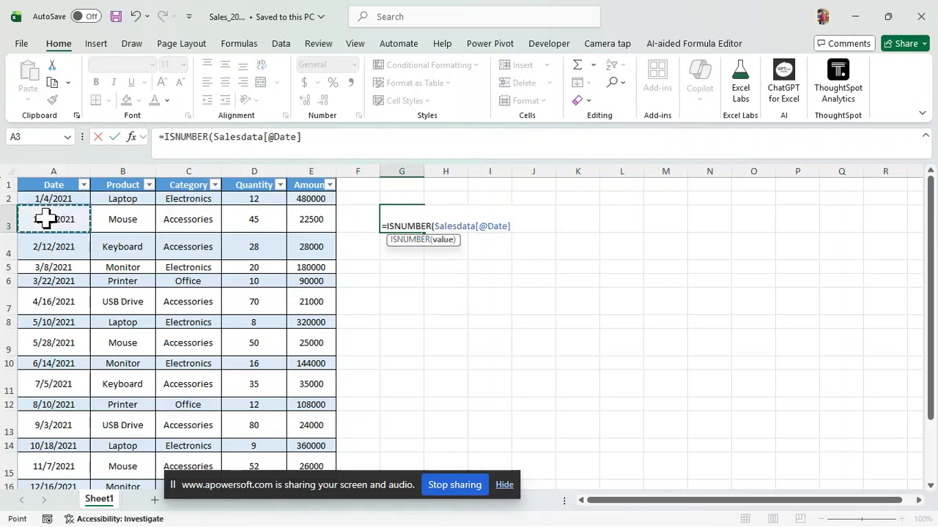
pyautogui.press('Return')
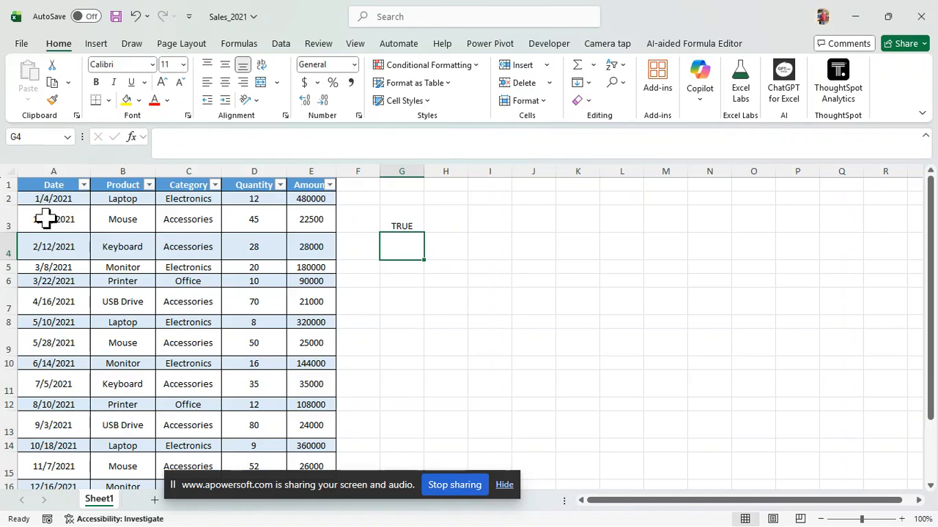
pyautogui.press('Up')
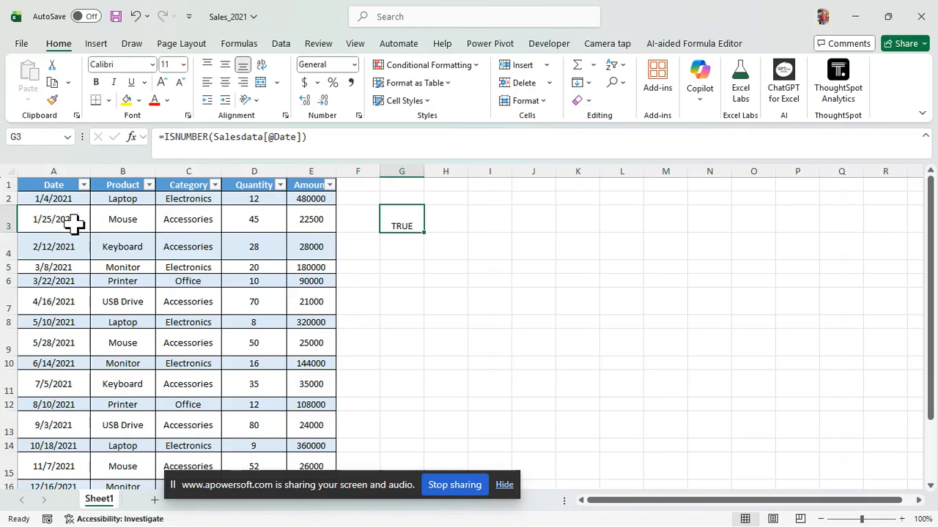
pyautogui.press('Delete')
pyautogui.click(383, 300)
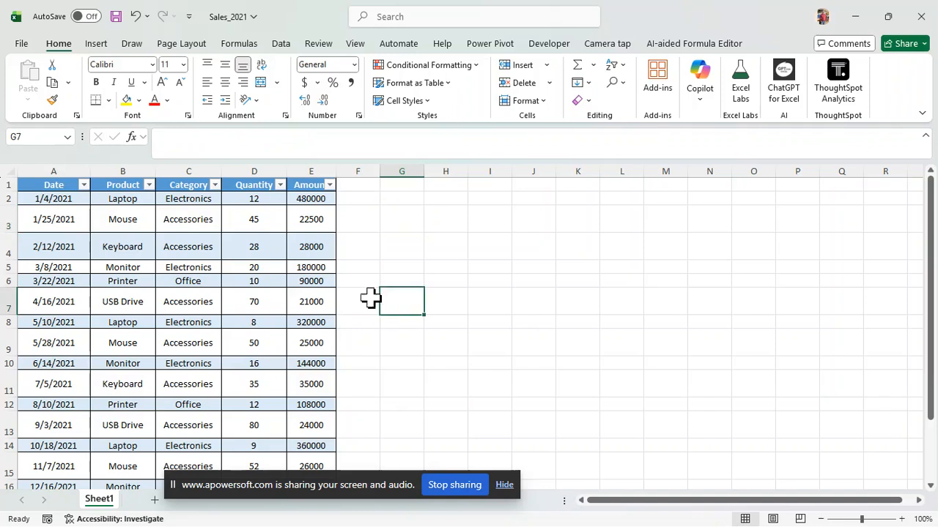
# Display the sales table's design settings to check its table name.
pyautogui.click(215, 270)
pyautogui.click(198, 249)
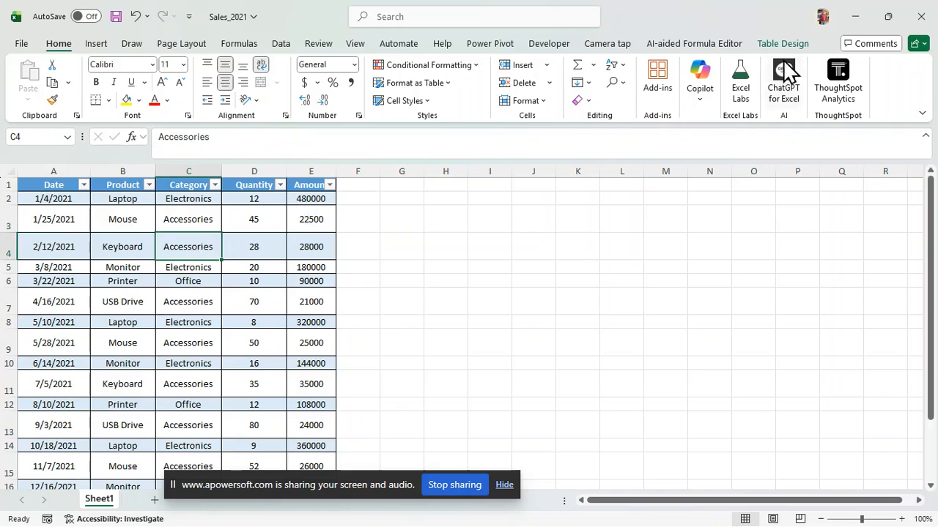
pyautogui.click(775, 46)
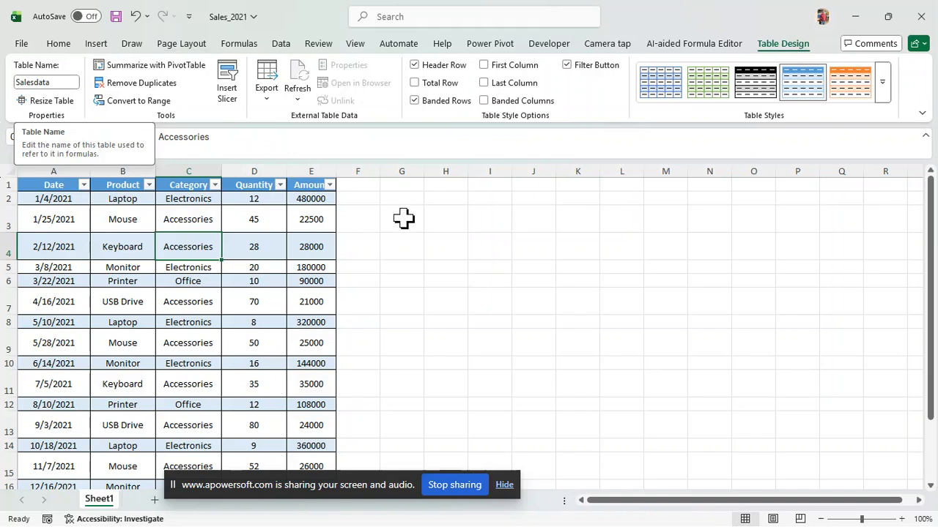
# Save the Sales_2021 workbook and close it.
pyautogui.click(408, 247)
pyautogui.hotkey('ctrl', 's')
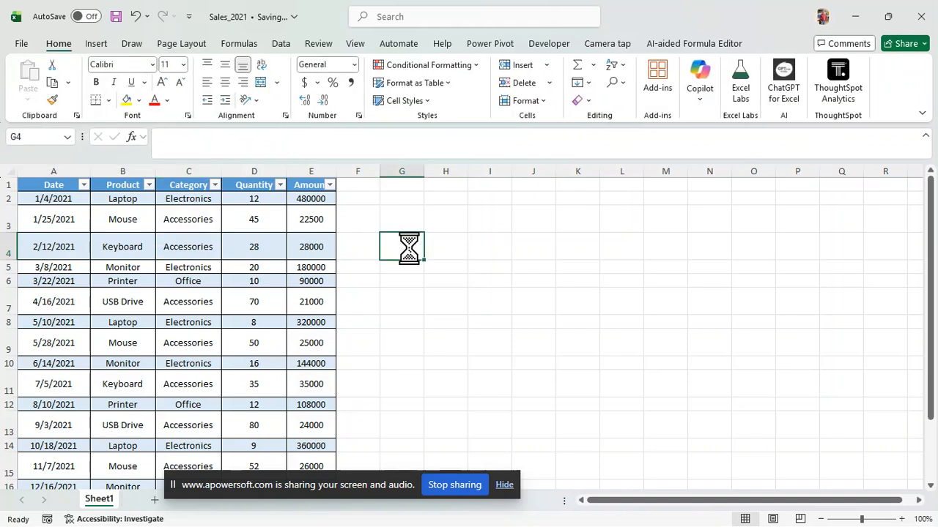
pyautogui.click(923, 14)
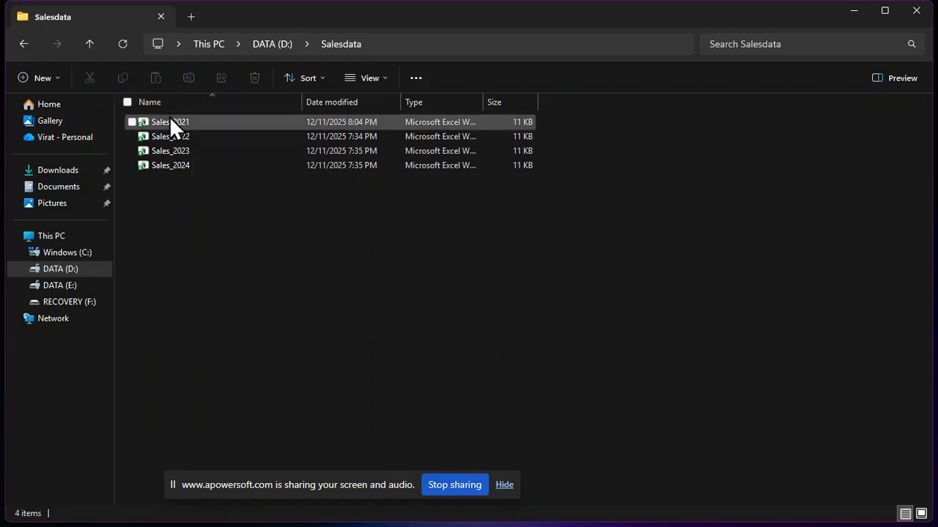
# Reopen Sales_2021 from the Salesdata folder to review its table, and close it again.
pyautogui.doubleClick(170, 117)
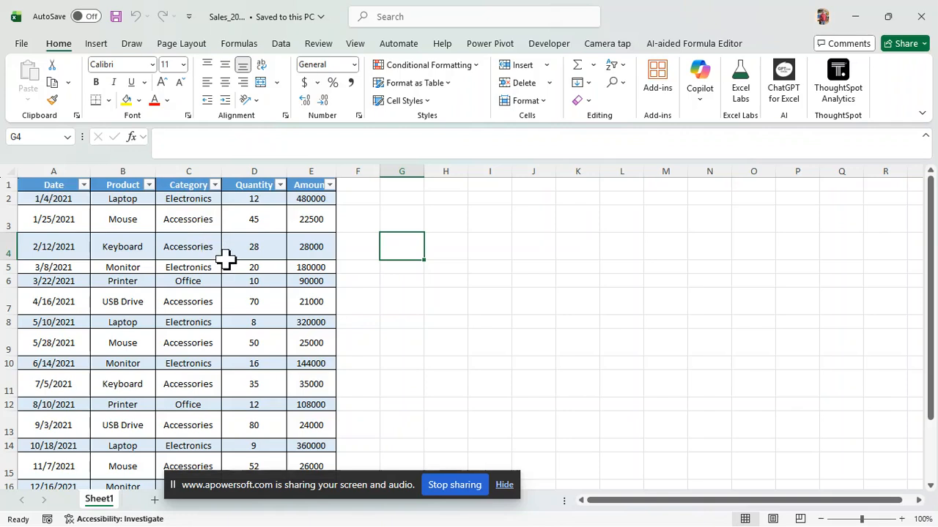
pyautogui.click(452, 302)
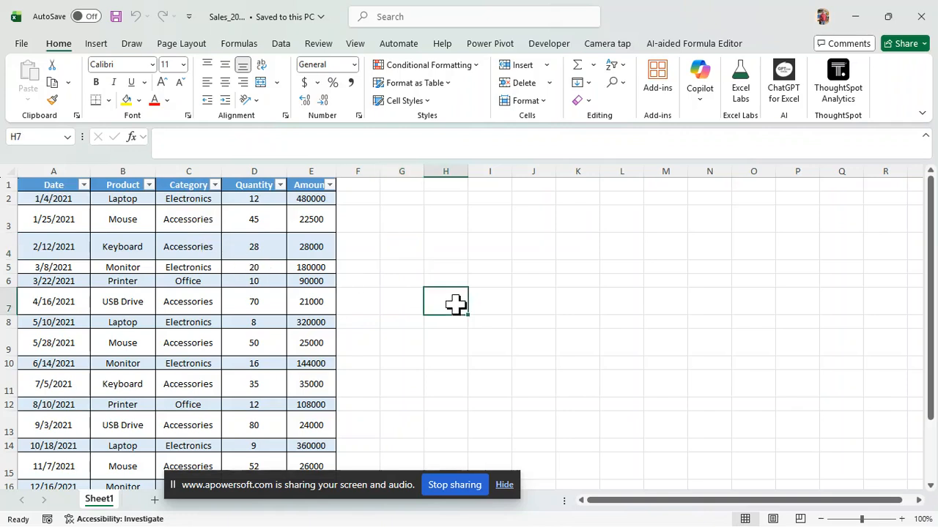
pyautogui.click(921, 12)
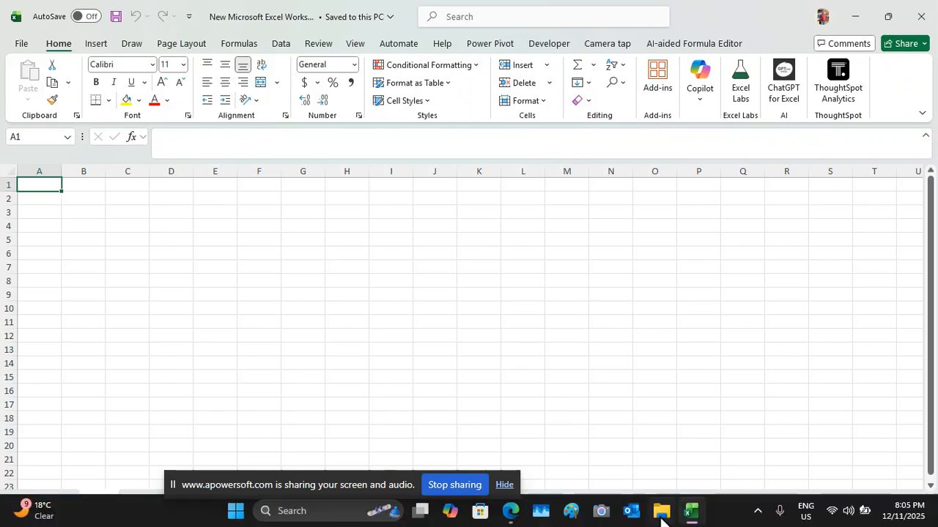
# Switch to File Explorer, look at the workbooks on the DATA (D:) drive, and return to the blank Excel workbook.
pyautogui.click(662, 521)
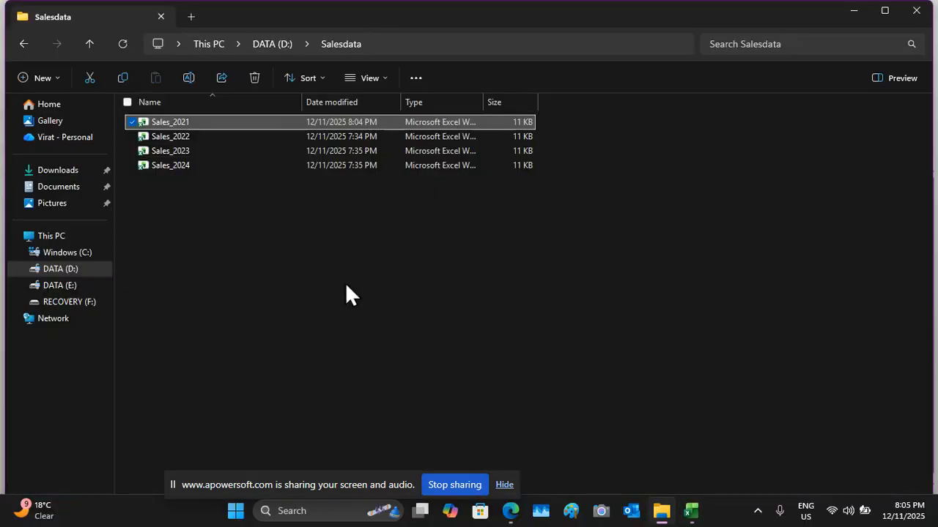
pyautogui.click(273, 43)
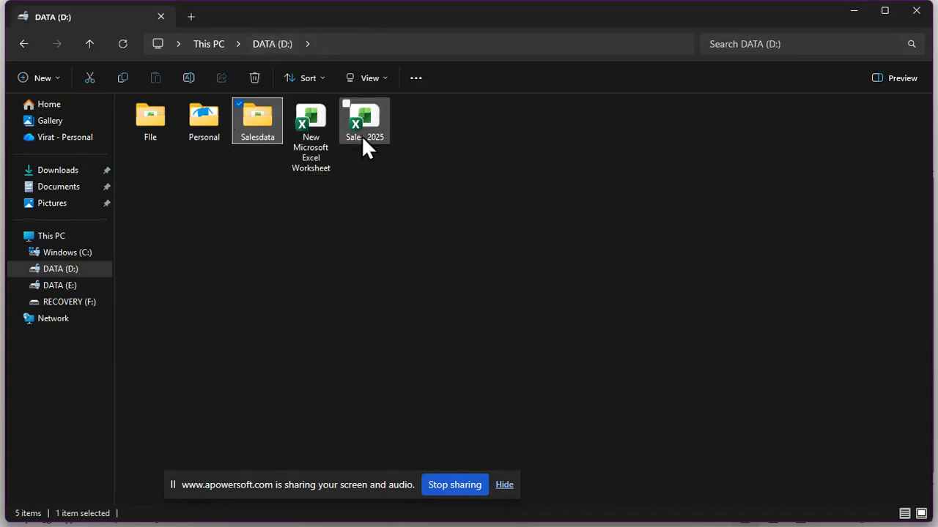
pyautogui.moveTo(362, 141)
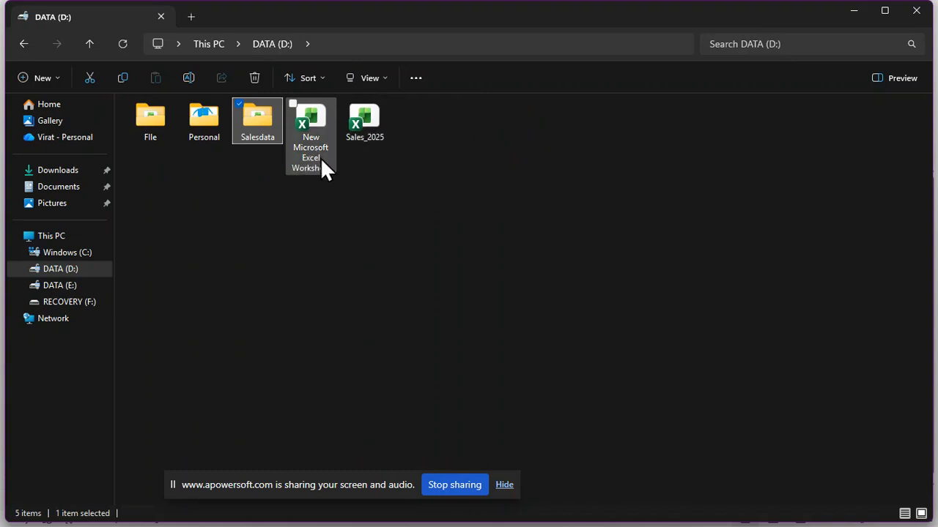
pyautogui.click(852, 13)
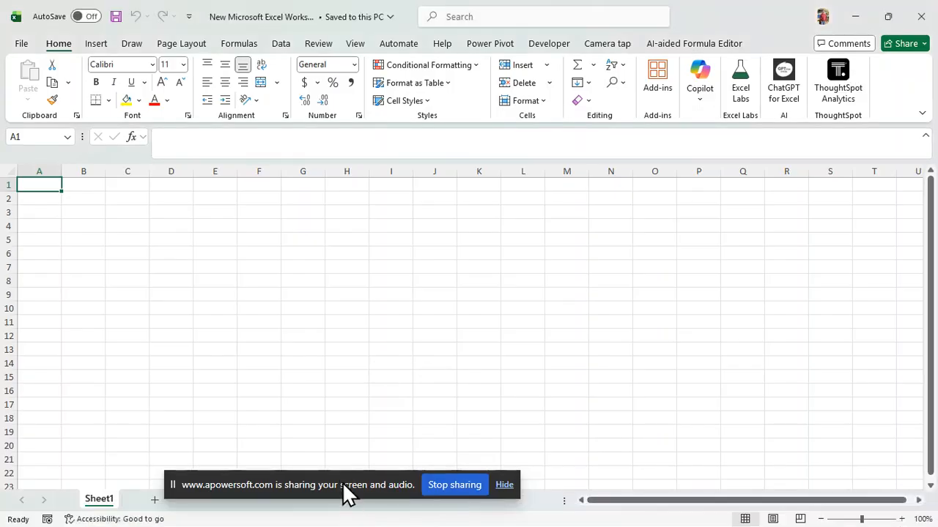
# Start a data import from a folder, using the Salesdata folder on DATA (D:) as the source.
pyautogui.moveTo(339, 485); pyautogui.dragTo(534, 485)
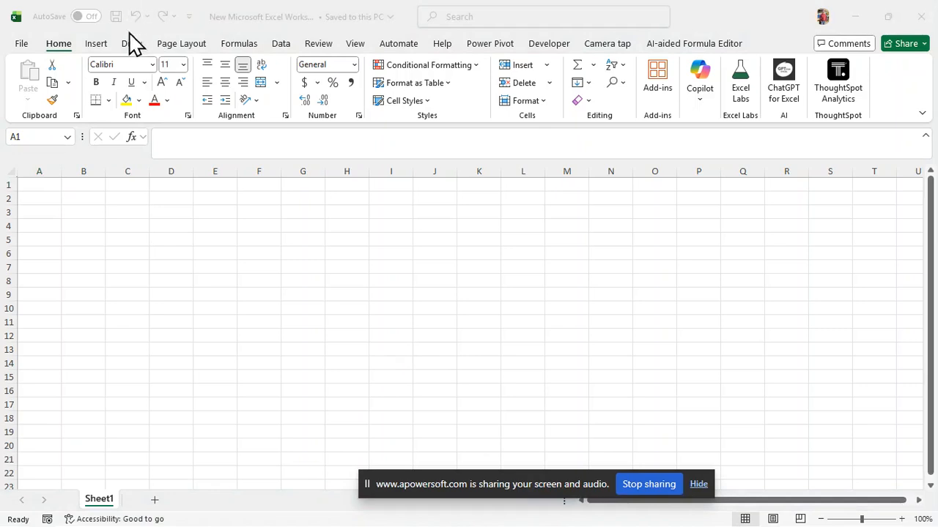
pyautogui.click(287, 45)
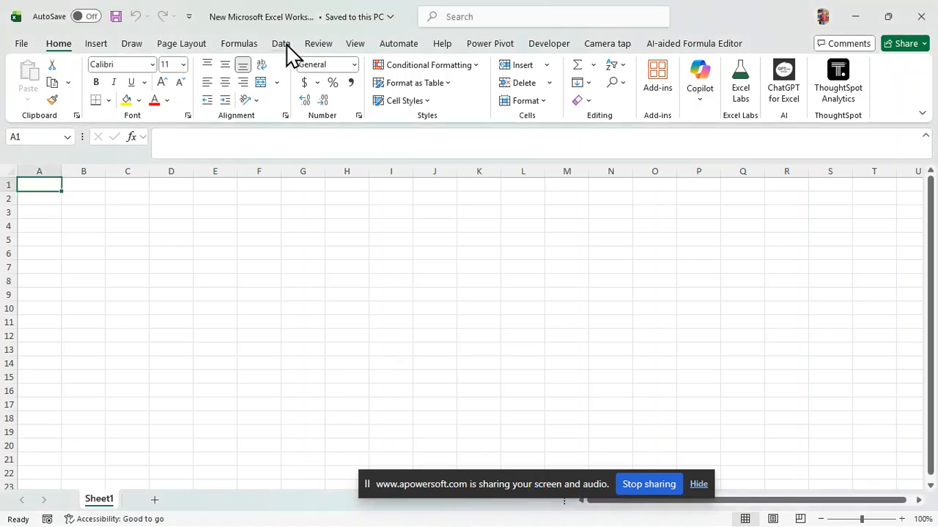
pyautogui.click(286, 44)
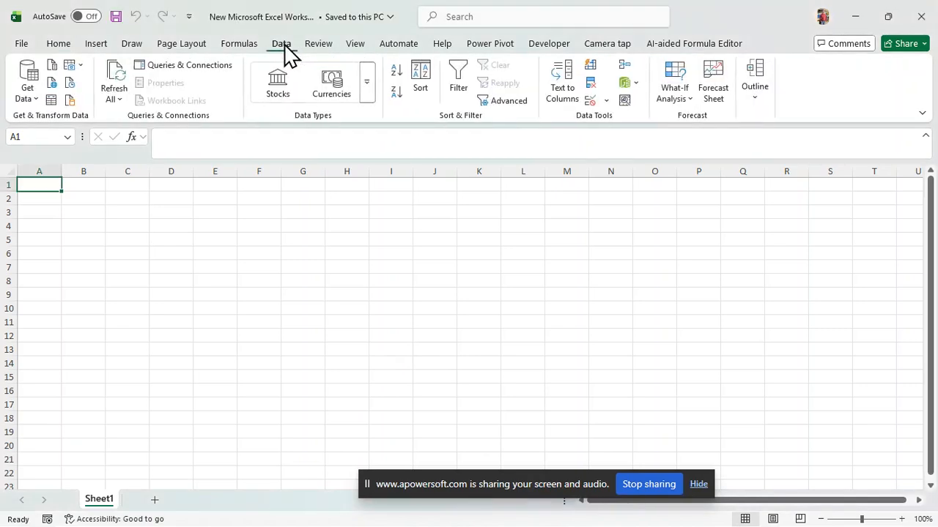
pyautogui.click(33, 101)
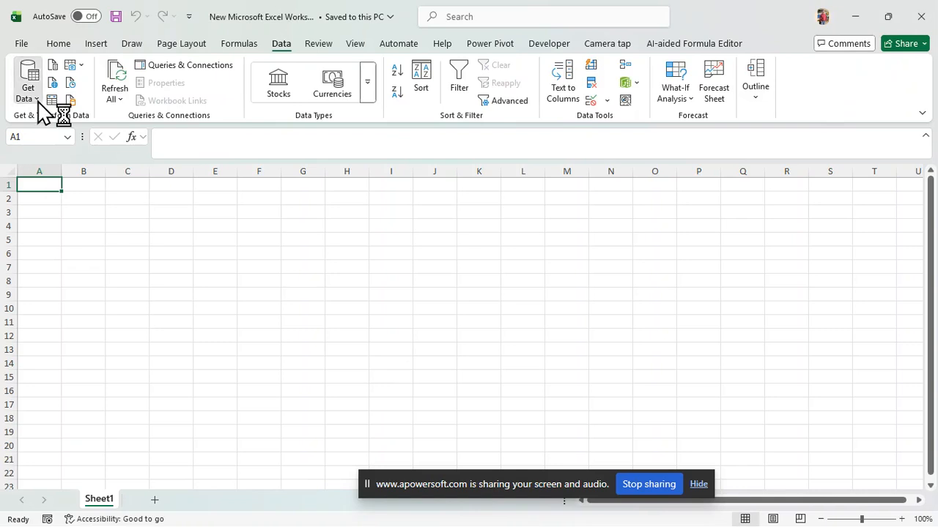
pyautogui.moveTo(109, 157)
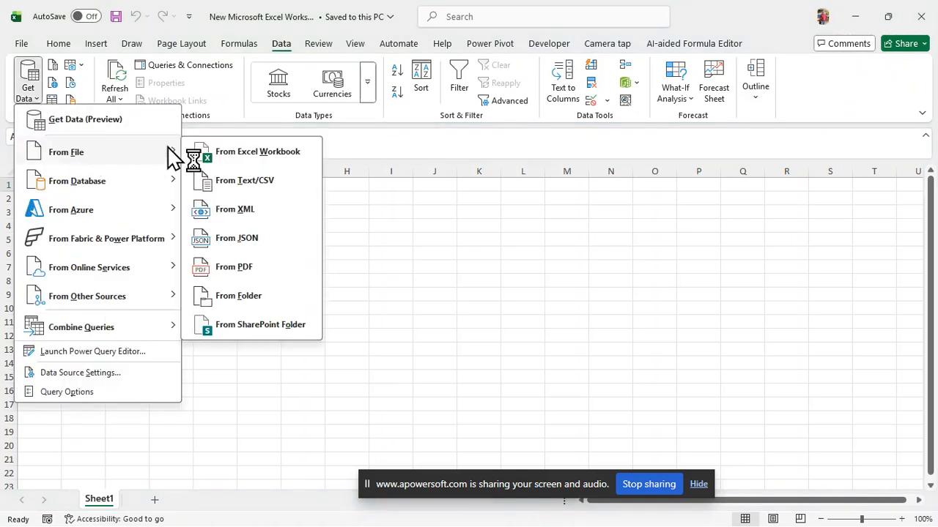
pyautogui.click(242, 299)
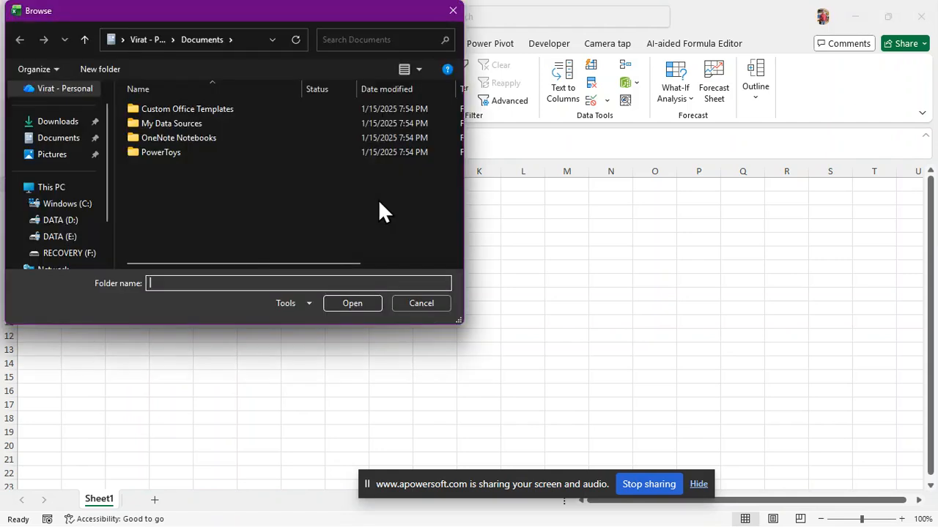
pyautogui.click(73, 220)
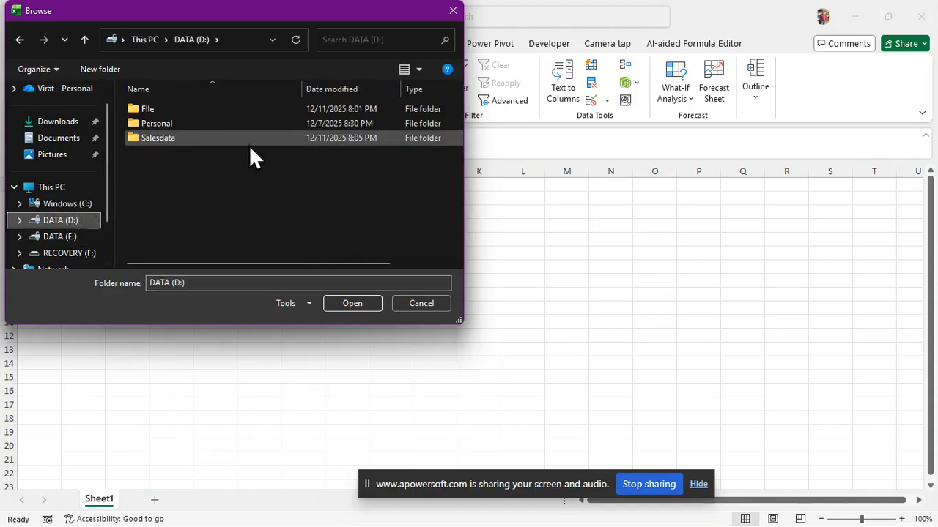
pyautogui.click(160, 137)
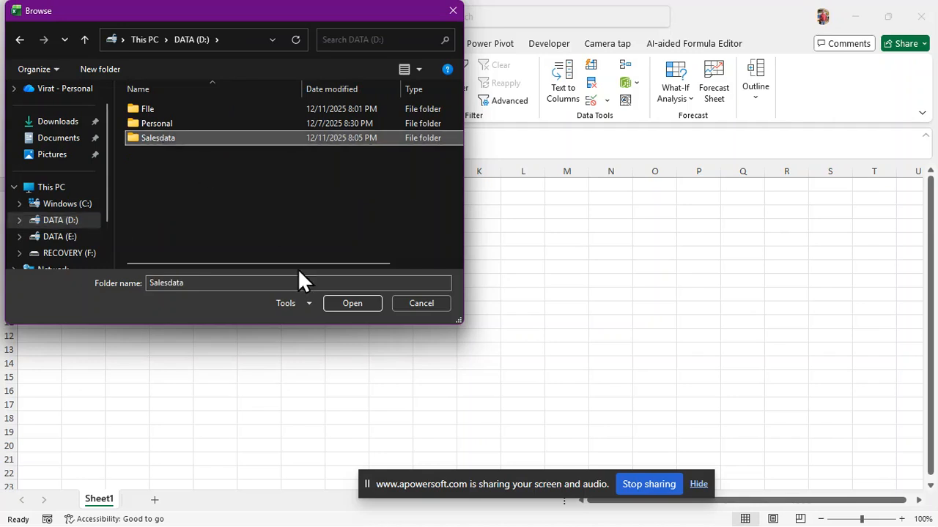
pyautogui.click(345, 303)
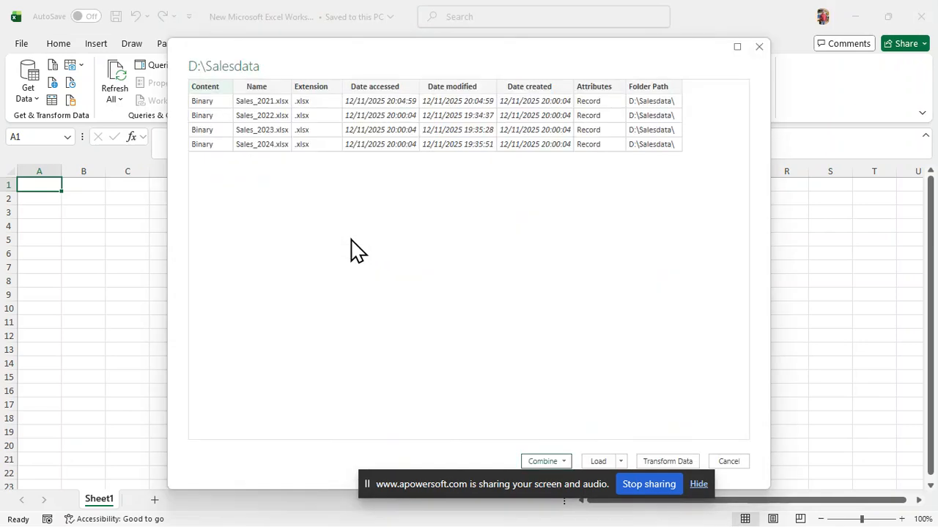
# Combine and load the files in D:\Salesdata, with First file as the sample and the Salesdata table as the object to extract.
pyautogui.click(459, 474)
pyautogui.moveTo(414, 487); pyautogui.dragTo(283, 505)
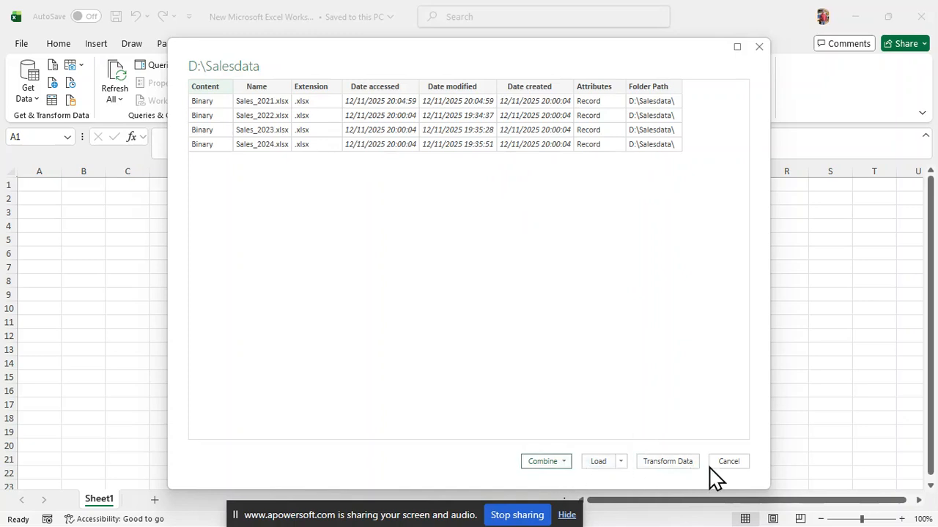
pyautogui.click(564, 462)
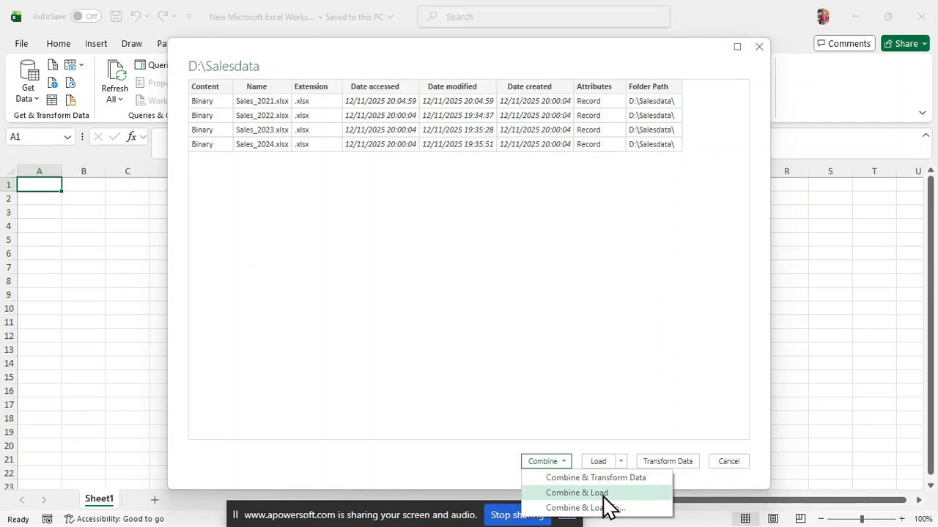
pyautogui.click(603, 493)
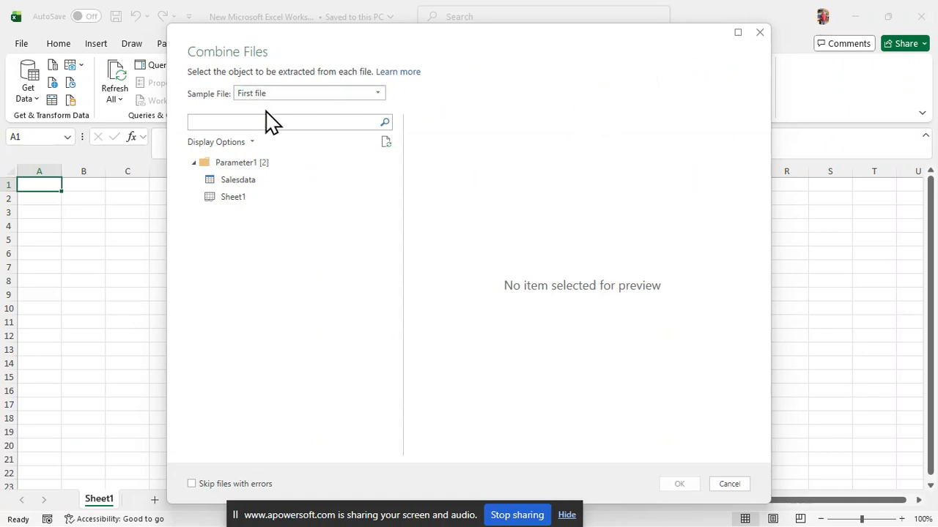
pyautogui.click(248, 202)
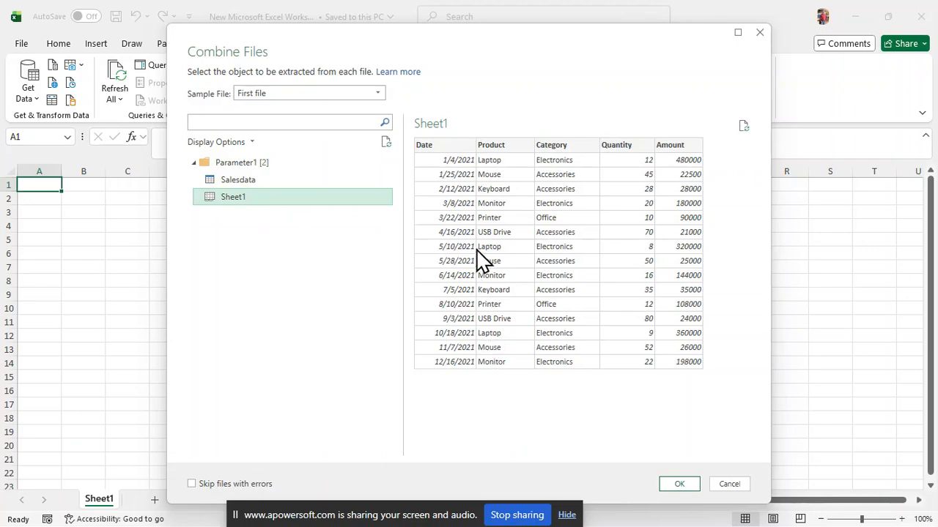
pyautogui.click(242, 183)
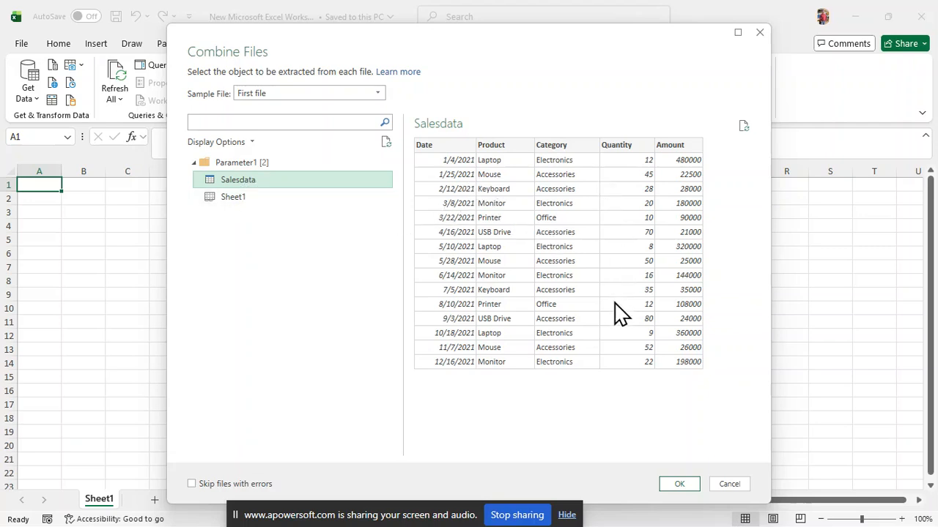
pyautogui.click(677, 490)
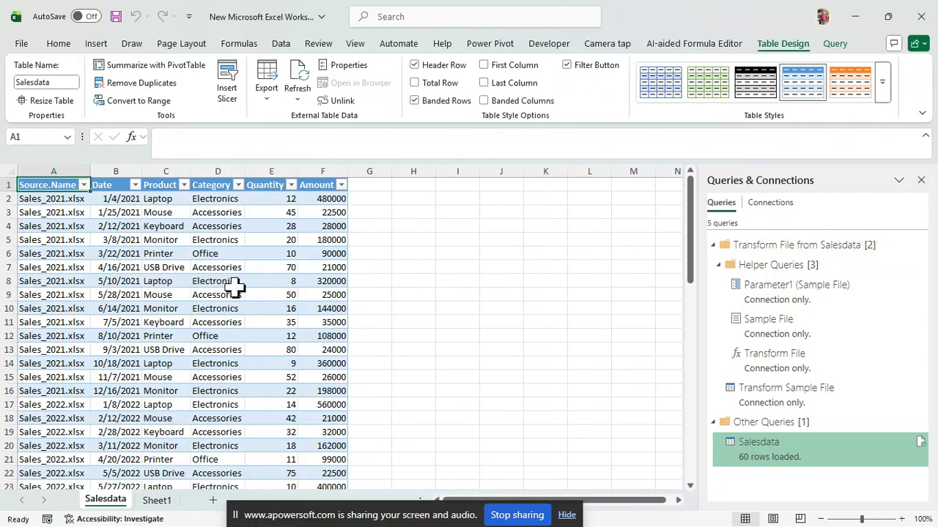
# Examine the rows of the combined Salesdata table and the source files offered in the Source.Name filter.
pyautogui.scroll(-4, 267, 291)
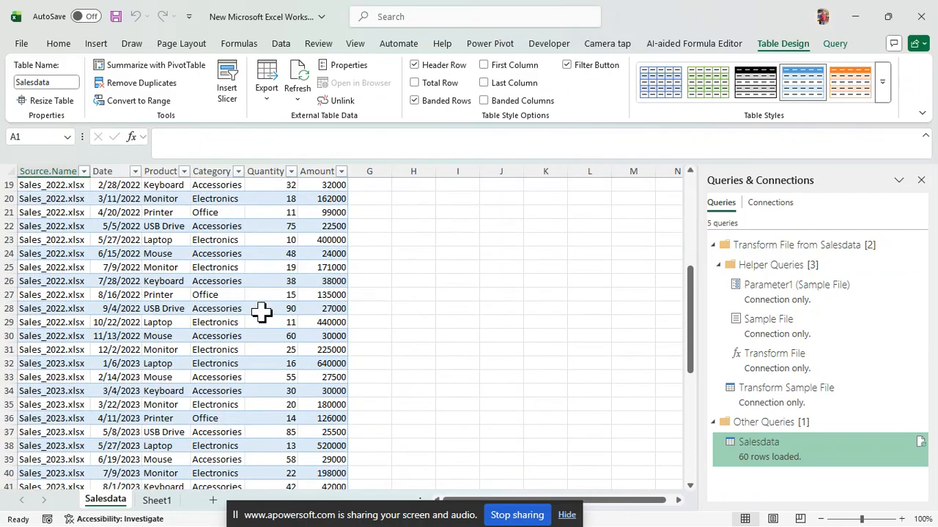
pyautogui.scroll(-3, 261, 312)
pyautogui.scroll(3, 241, 322)
pyautogui.scroll(5, 236, 323)
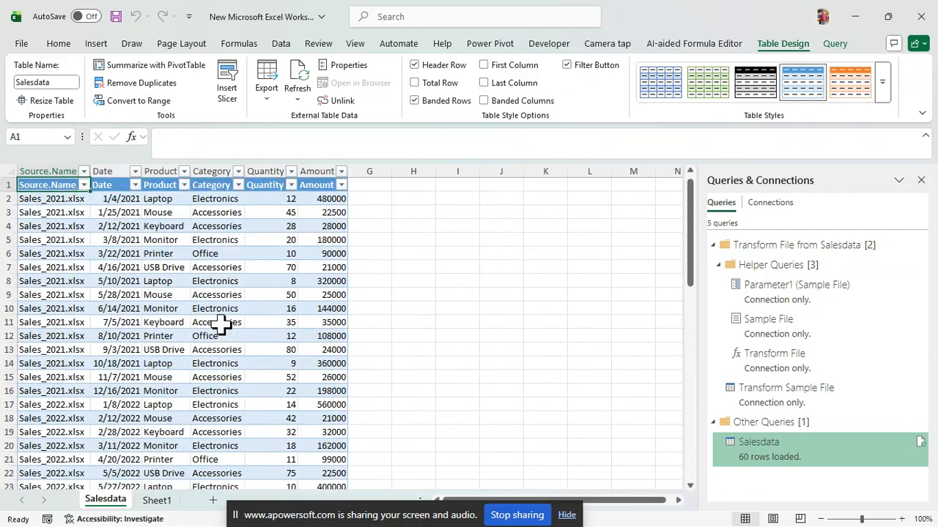
pyautogui.click(84, 185)
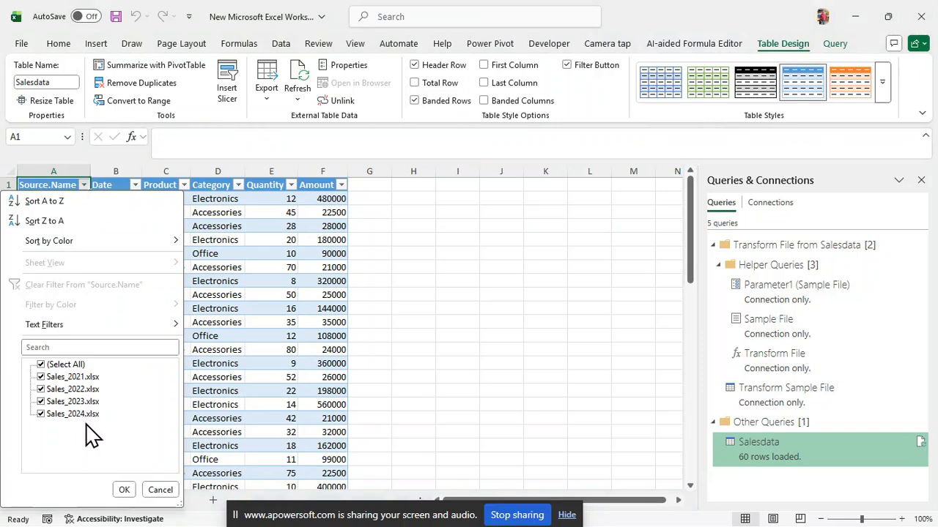
pyautogui.click(125, 490)
pyautogui.scroll(-2, 366, 381)
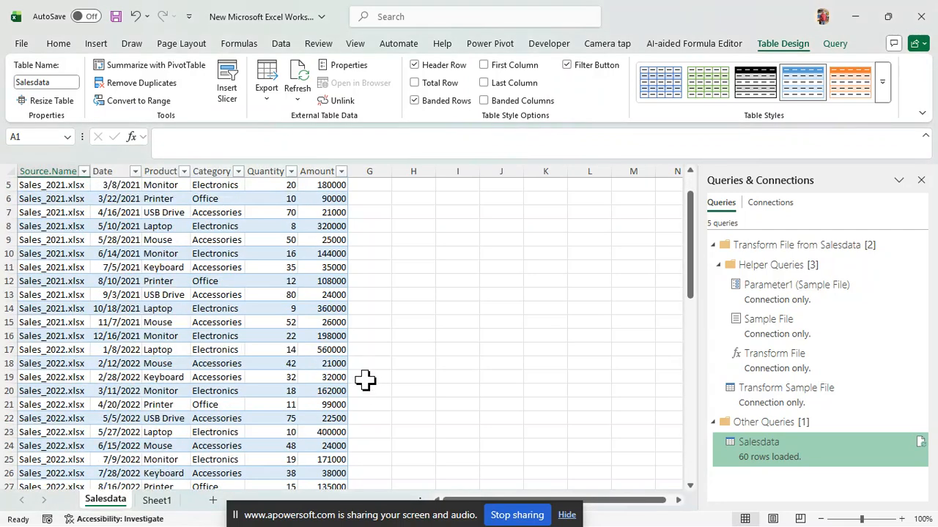
pyautogui.scroll(-8, 365, 389)
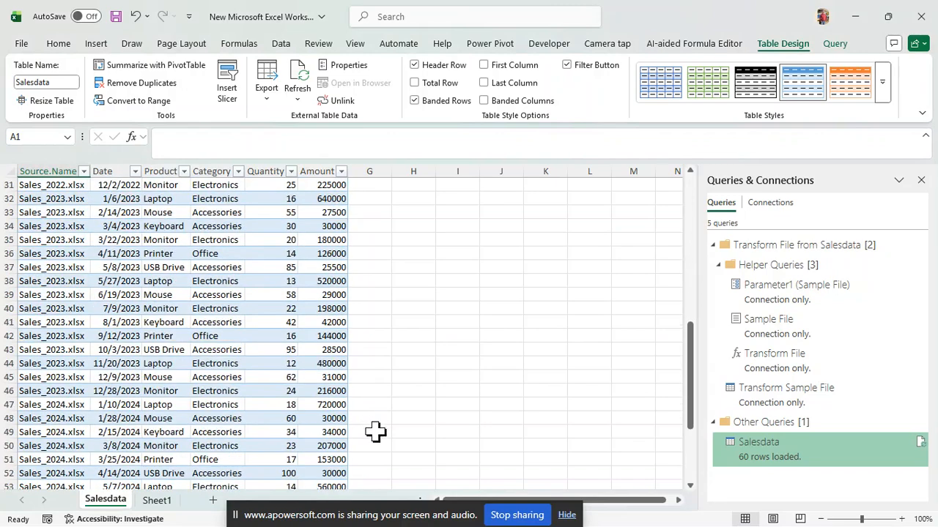
pyautogui.scroll(-5, 378, 433)
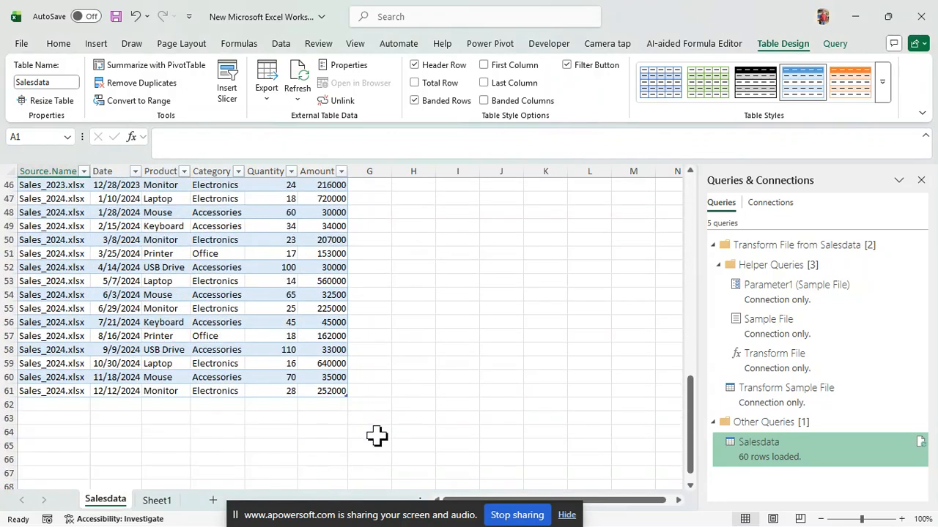
pyautogui.scroll(13, 345, 408)
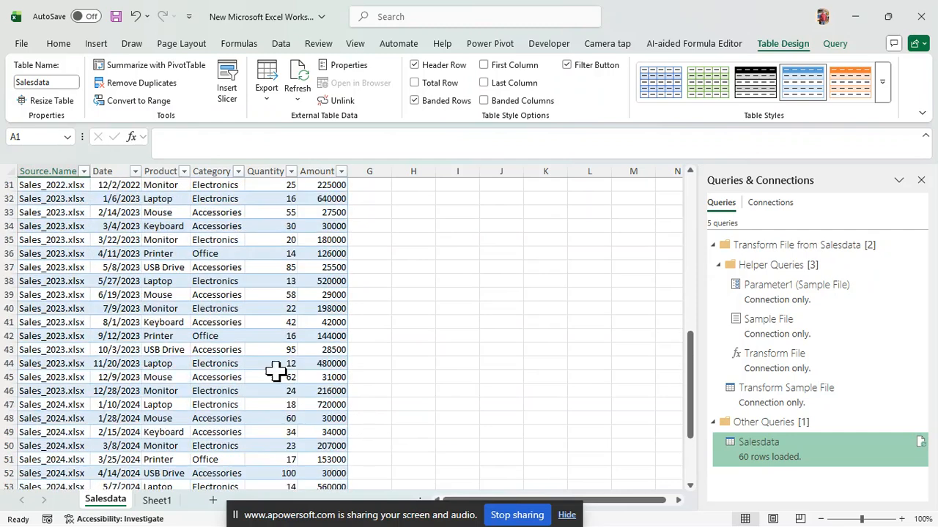
pyautogui.scroll(3, 272, 372)
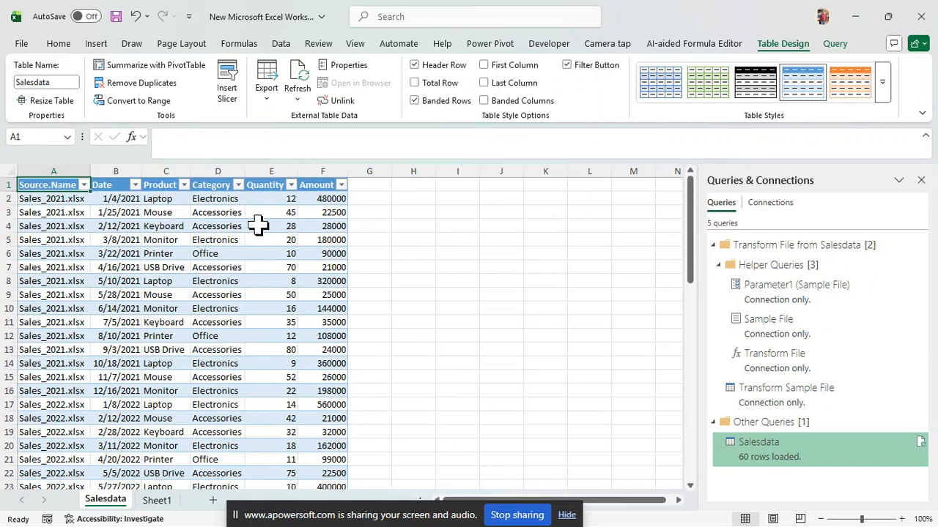
# Switch to File Explorer, move the Sales_2025 workbook from DATA (D:) into the Salesdata folder, and check the folder's contents.
pyautogui.moveTo(644, 524)
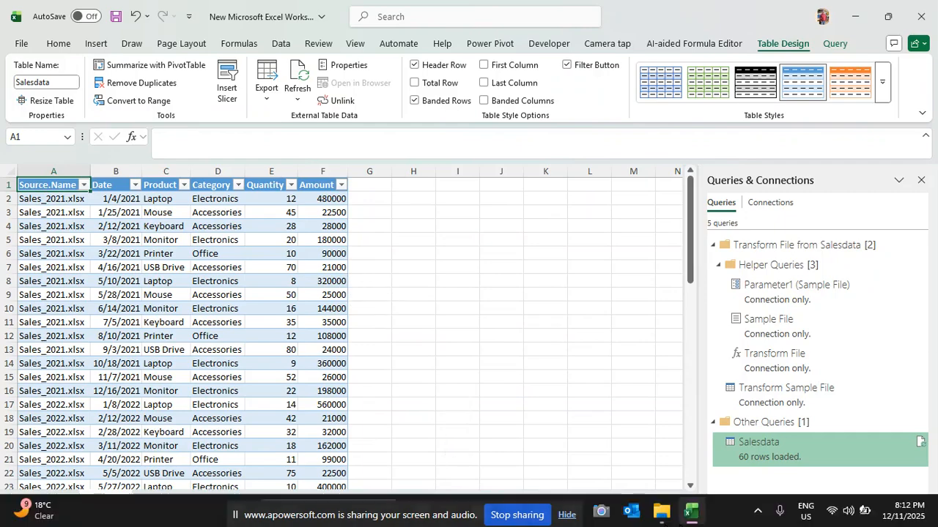
pyautogui.click(661, 518)
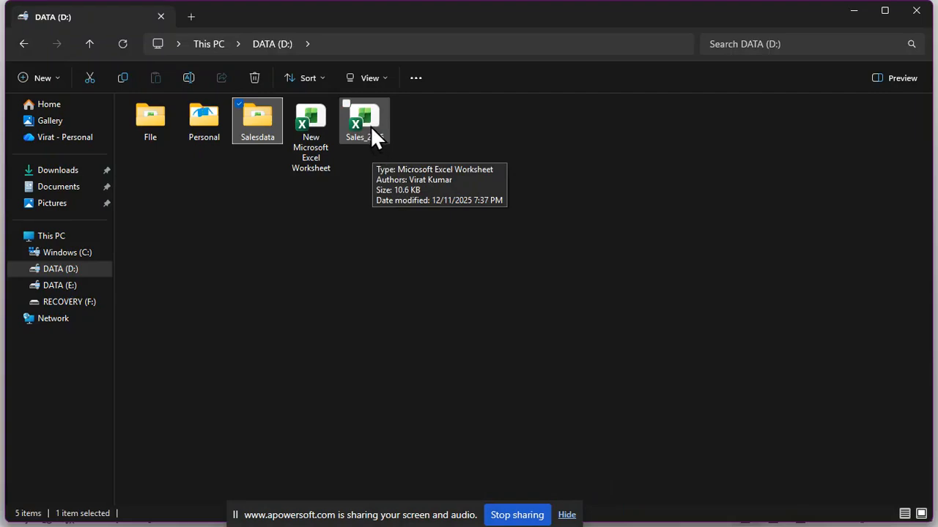
pyautogui.click(365, 124)
pyautogui.moveTo(355, 126); pyautogui.dragTo(243, 132)
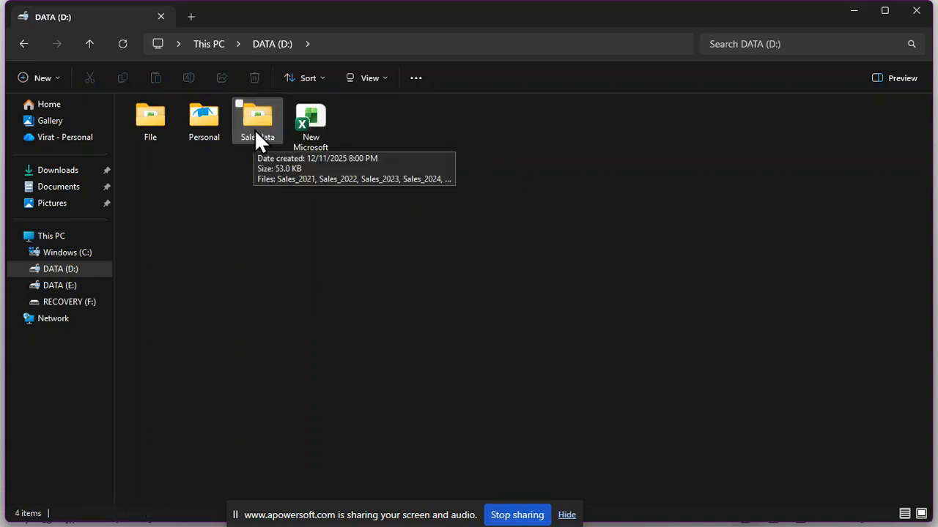
pyautogui.doubleClick(266, 132)
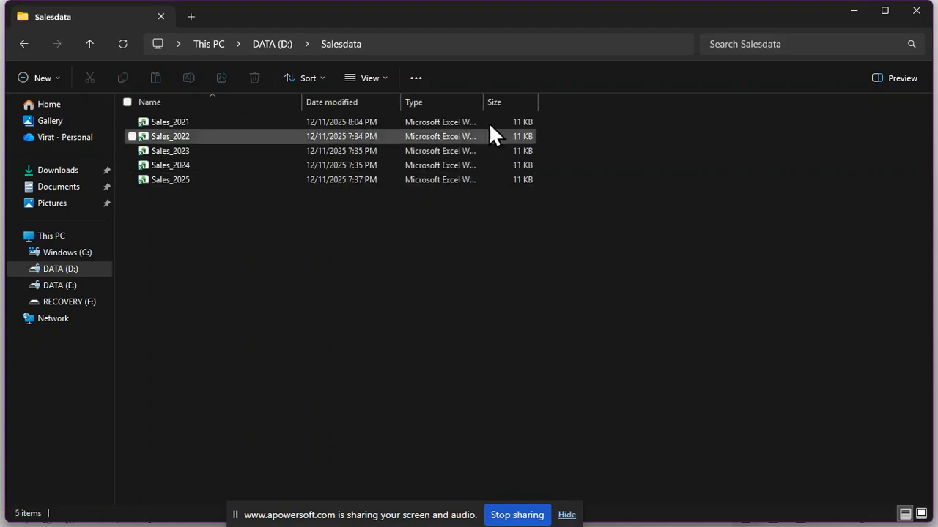
pyautogui.click(852, 13)
# Back in the Excel workbook, refresh the combined Salesdata table from its source folder.
pyautogui.click(402, 238)
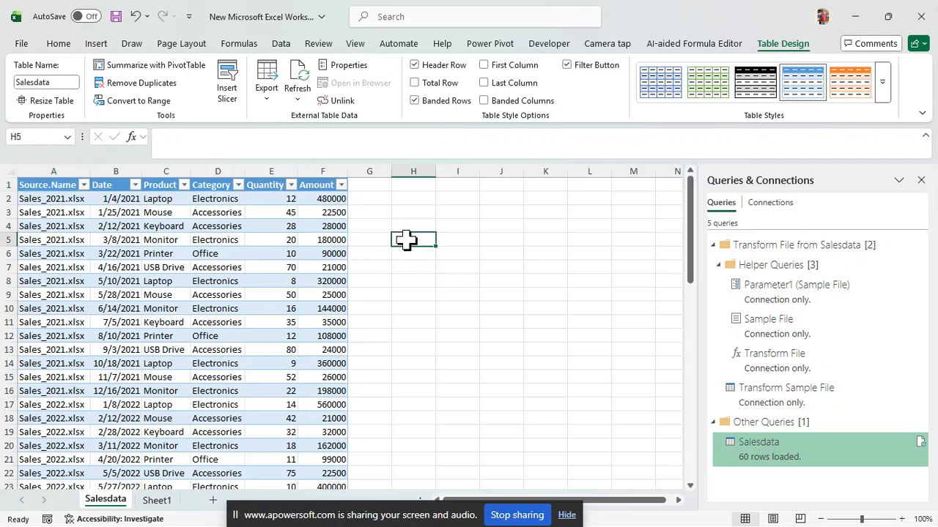
pyautogui.click(302, 240)
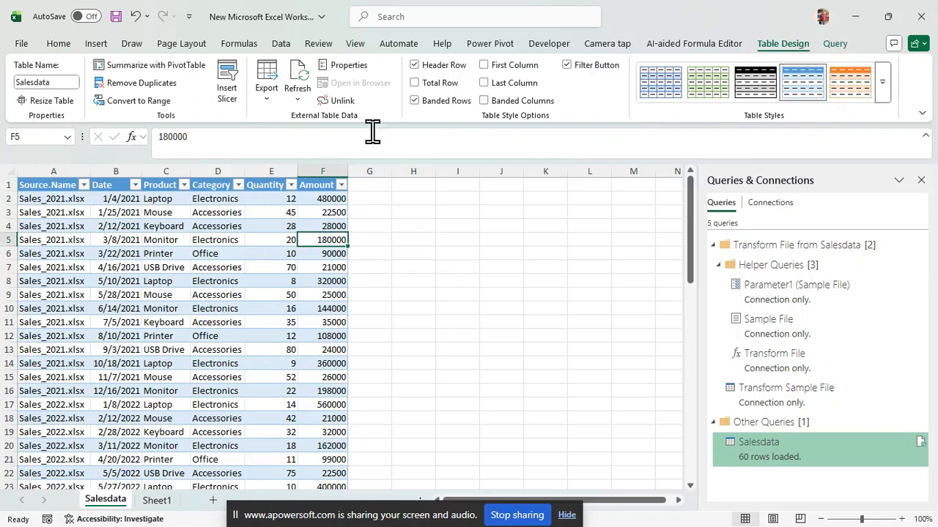
pyautogui.click(298, 99)
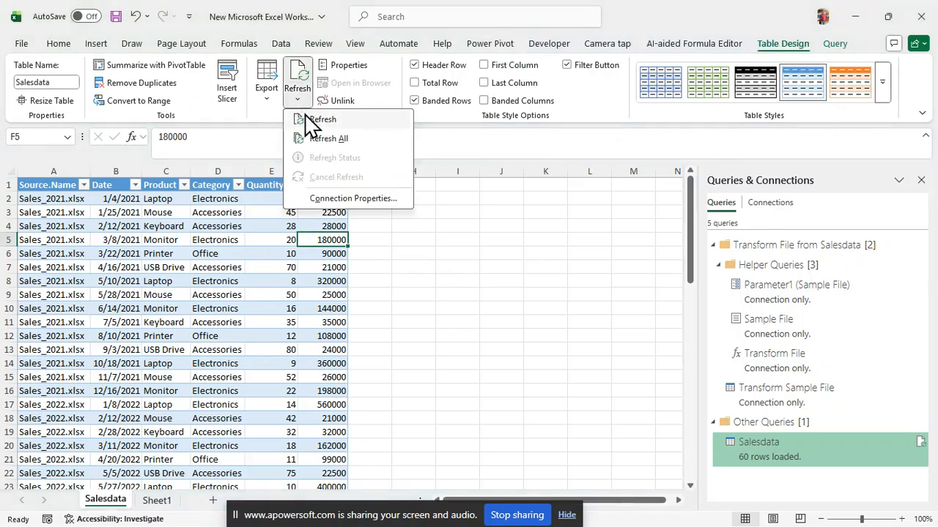
pyautogui.click(311, 119)
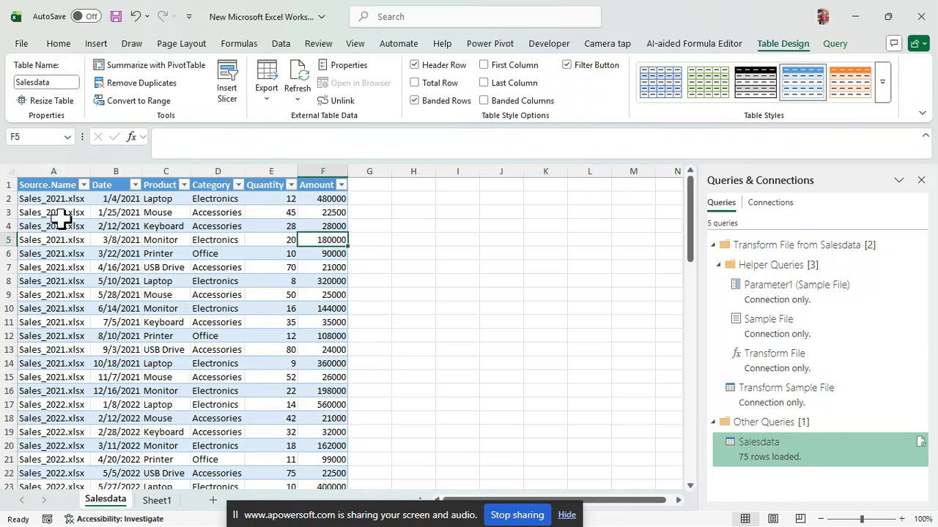
# Check the Source.Name filter and the rows of the refreshed table for the Sales_2025 data.
pyautogui.click(83, 185)
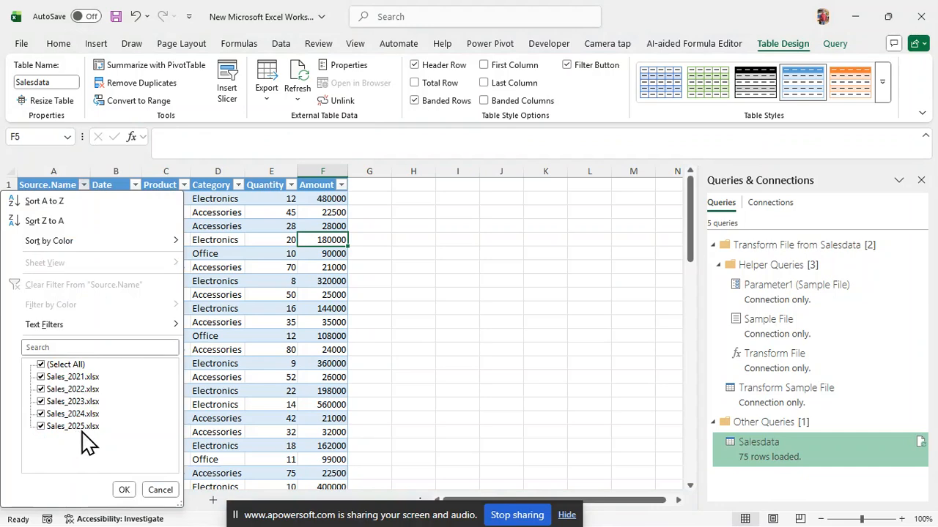
pyautogui.click(124, 489)
pyautogui.scroll(-8, 491, 394)
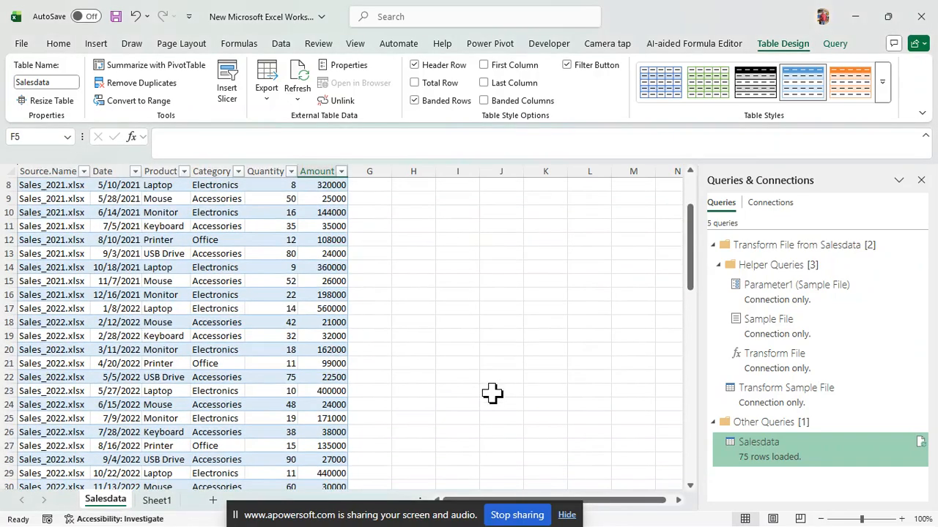
pyautogui.scroll(-14, 488, 398)
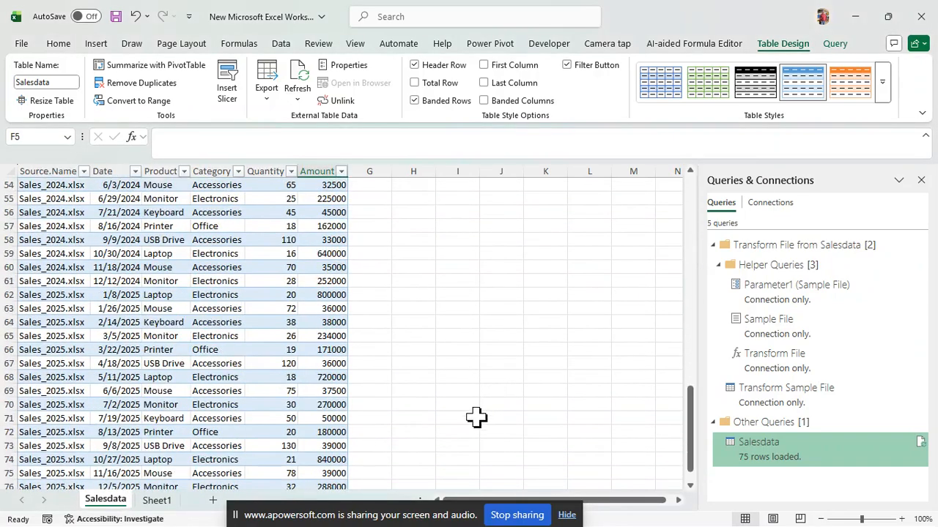
pyautogui.scroll(6, 474, 419)
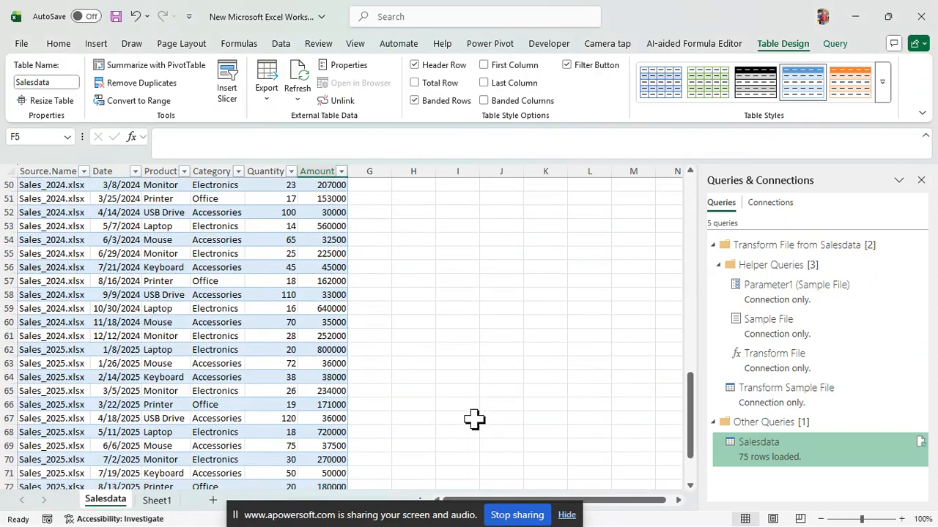
pyautogui.scroll(11, 474, 419)
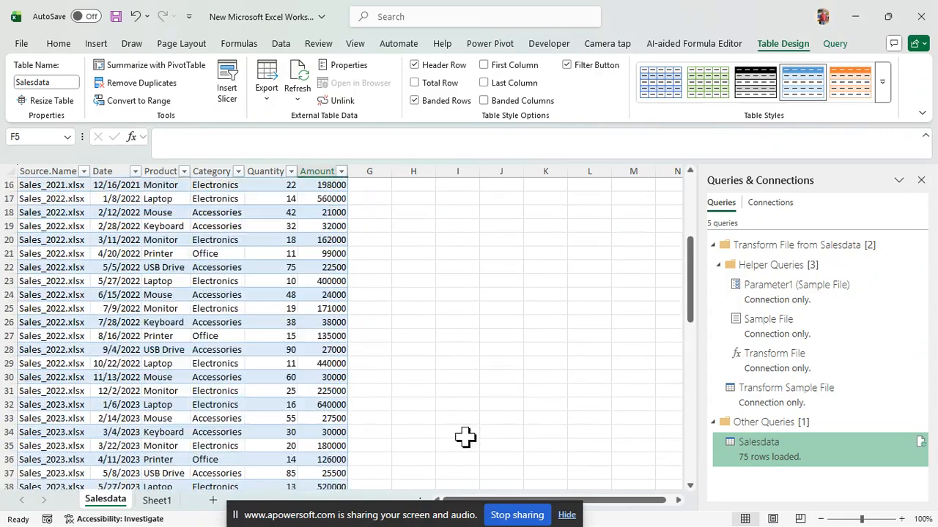
pyautogui.scroll(5, 465, 437)
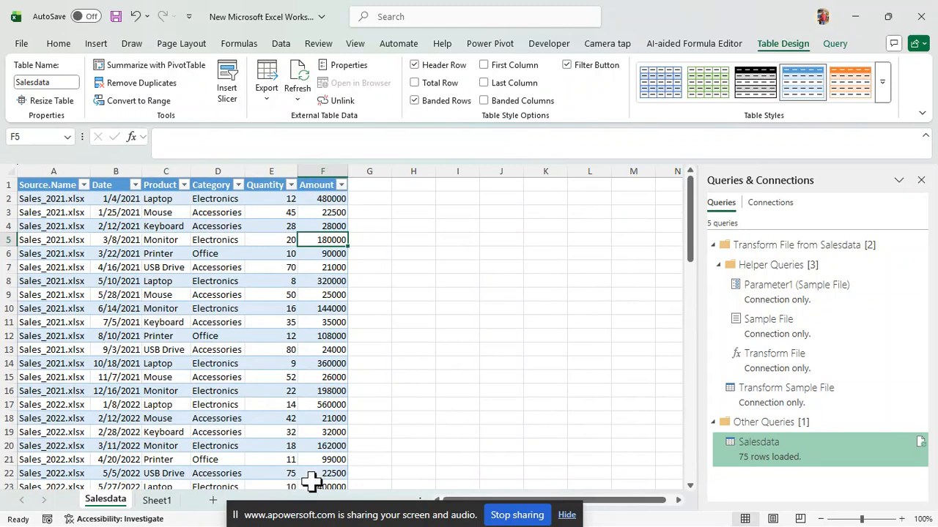
# Switch to File Explorer to review the workbooks in the Salesdata folder, and return to the combined Excel workbook.
pyautogui.moveTo(405, 518); pyautogui.dragTo(417, 480)
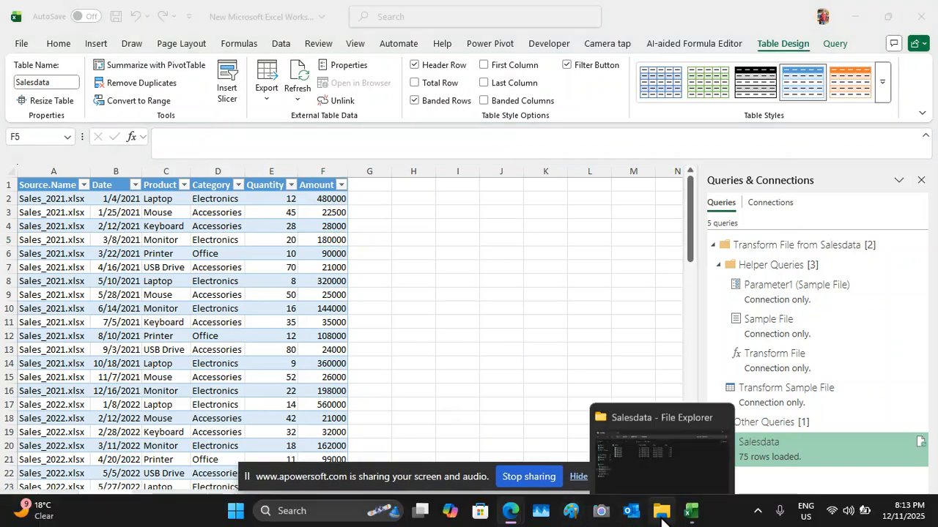
pyautogui.click(659, 515)
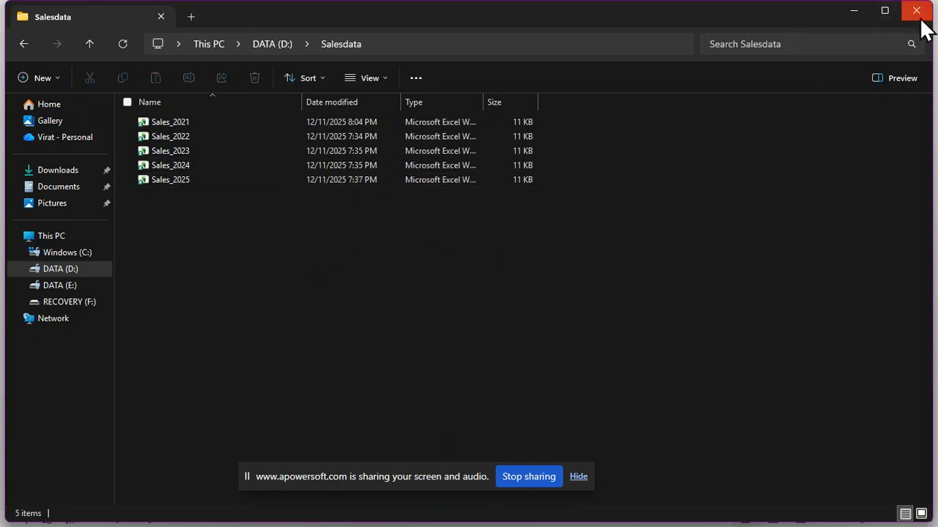
pyautogui.click(853, 10)
pyautogui.click(443, 269)
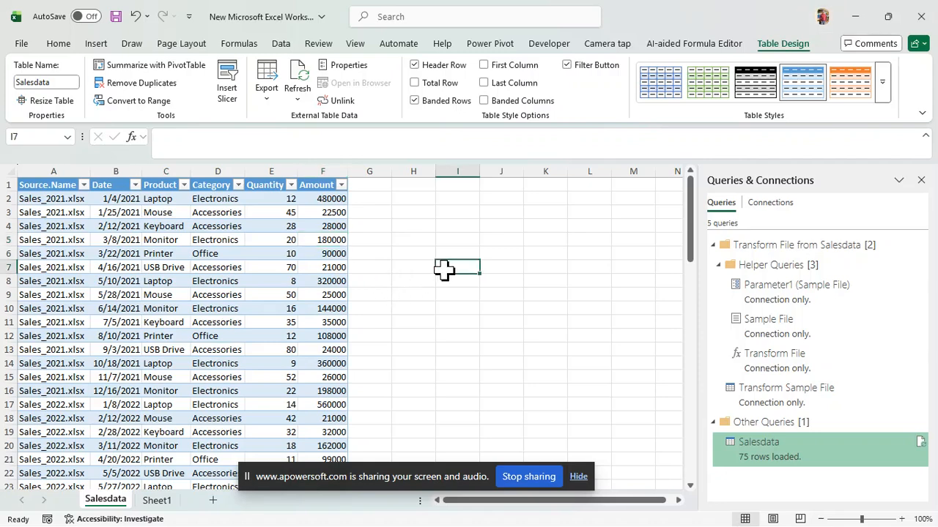